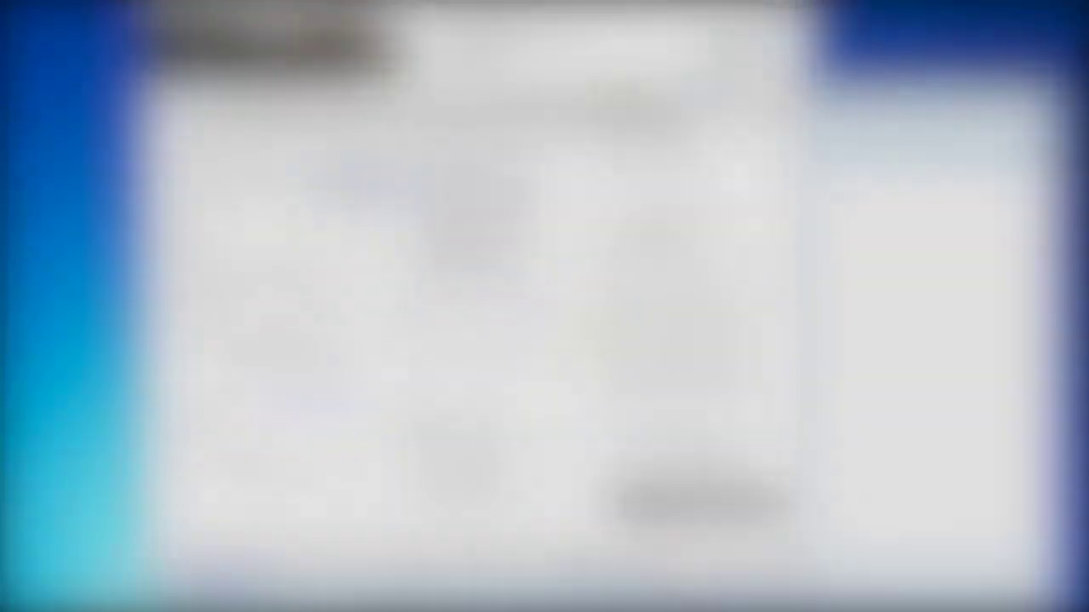
- Enter the new SMS password and move on to the Admin Password field
{"action": "key", "text": "Tab"}
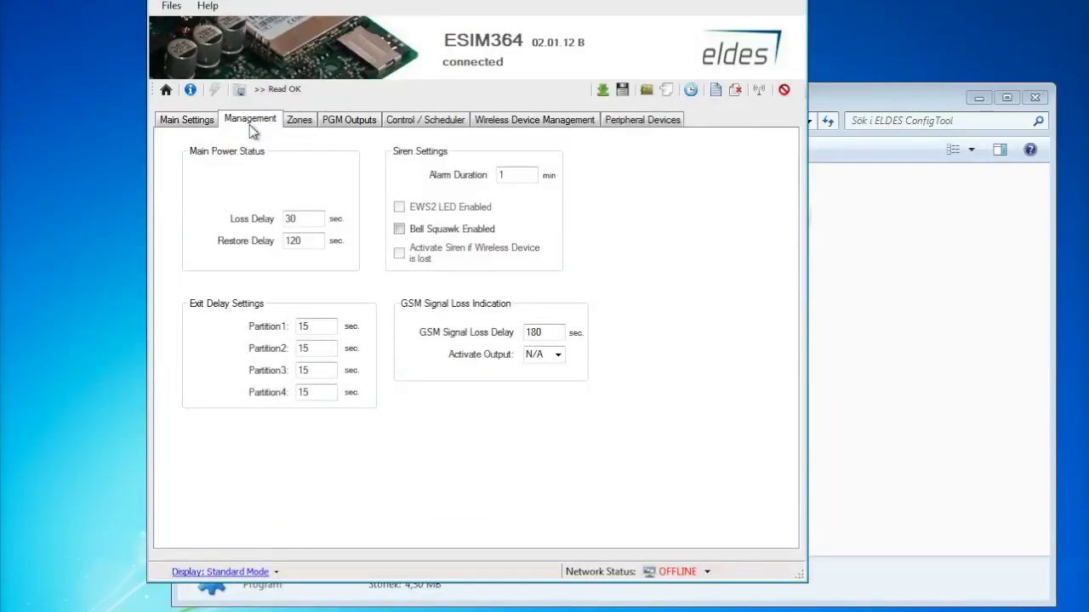
- Set the main power Loss Delay and Restore Delay both to 180 sec
{"action": "double_click", "coordinate": [301, 219]}
{"action": "key", "text": "Tab"}
{"action": "type", "text": "180"}
{"action": "key", "text": "shift+Tab"}
{"action": "key", "text": "BackSpace"}
{"action": "key", "text": "BackSpace"}
{"action": "type", "text": "180"}
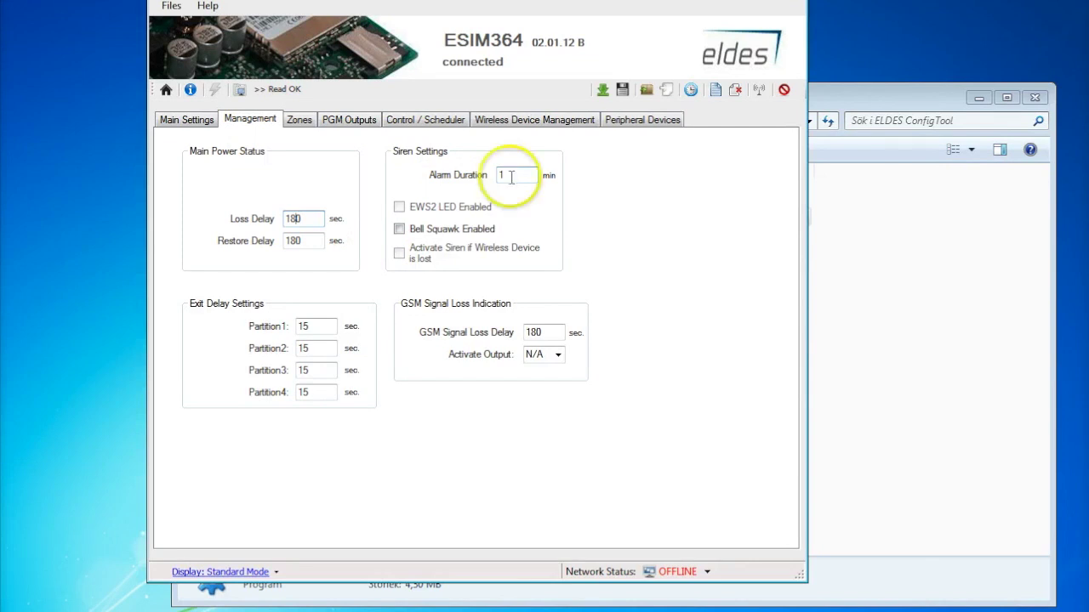
- Make GSM signal loss activate output C1, then show the zone settings
{"action": "left_click", "coordinate": [557, 355]}
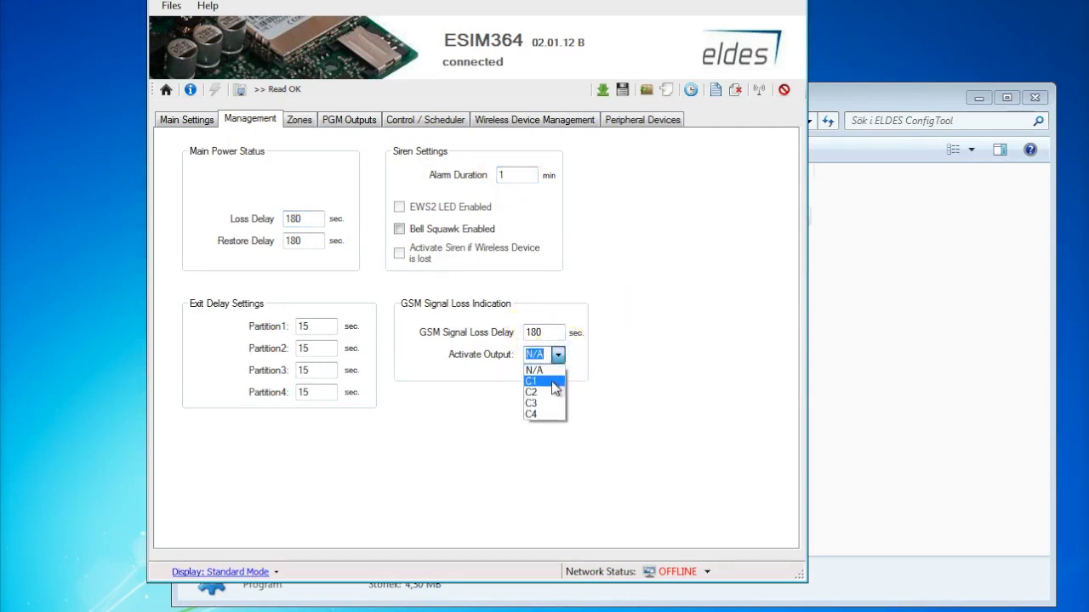
{"action": "left_click", "coordinate": [554, 387]}
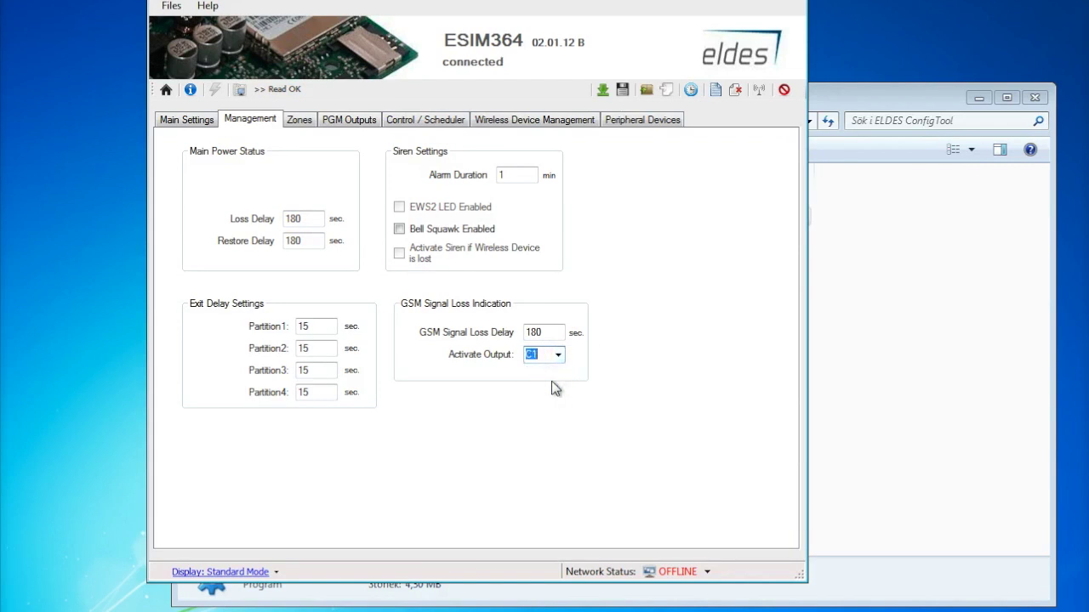
{"action": "left_click", "coordinate": [553, 384]}
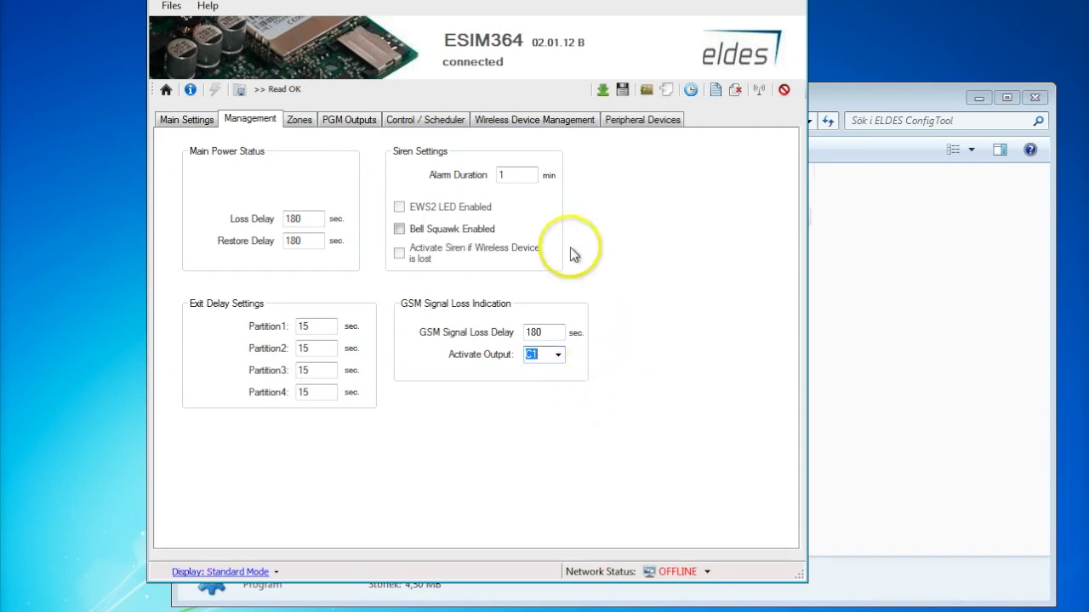
{"action": "left_click", "coordinate": [298, 121]}
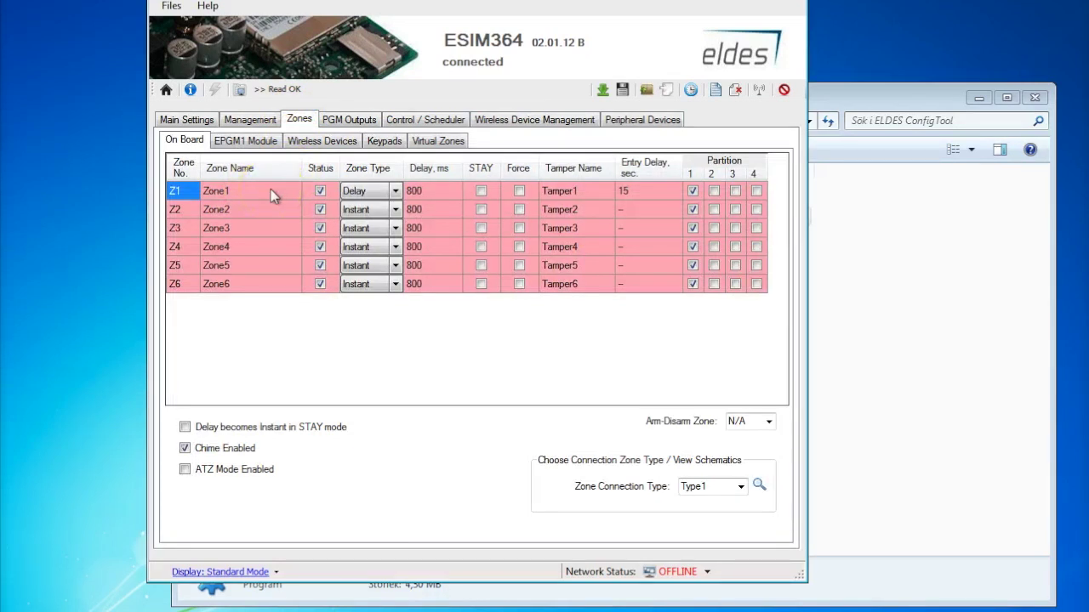
- Change Zone1's zone type to 24H and review the wireless device and keypad zone lists
{"action": "left_click", "coordinate": [394, 194]}
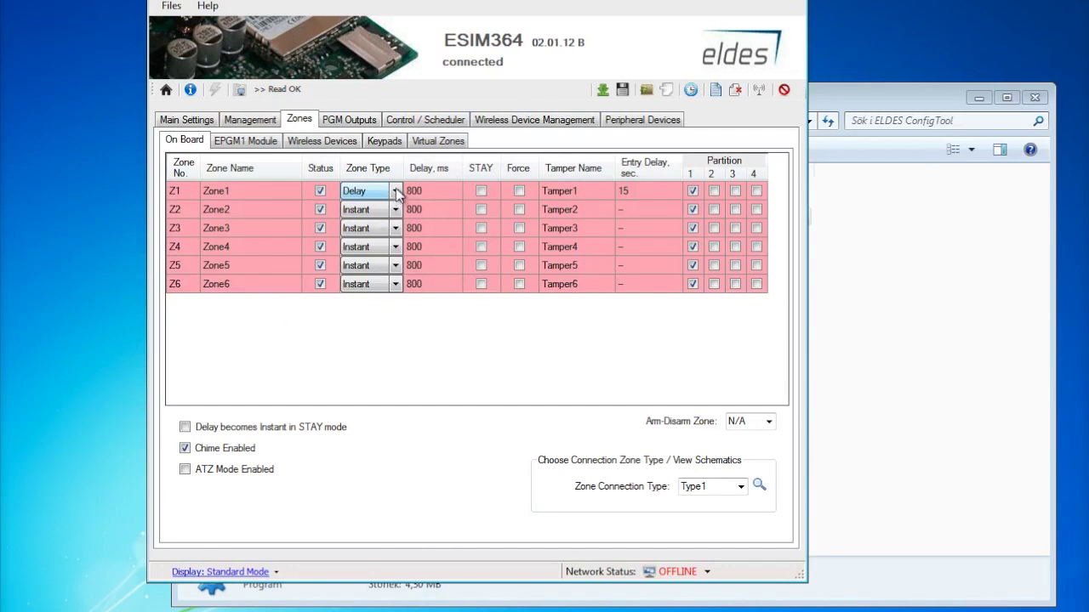
{"action": "left_click", "coordinate": [396, 191]}
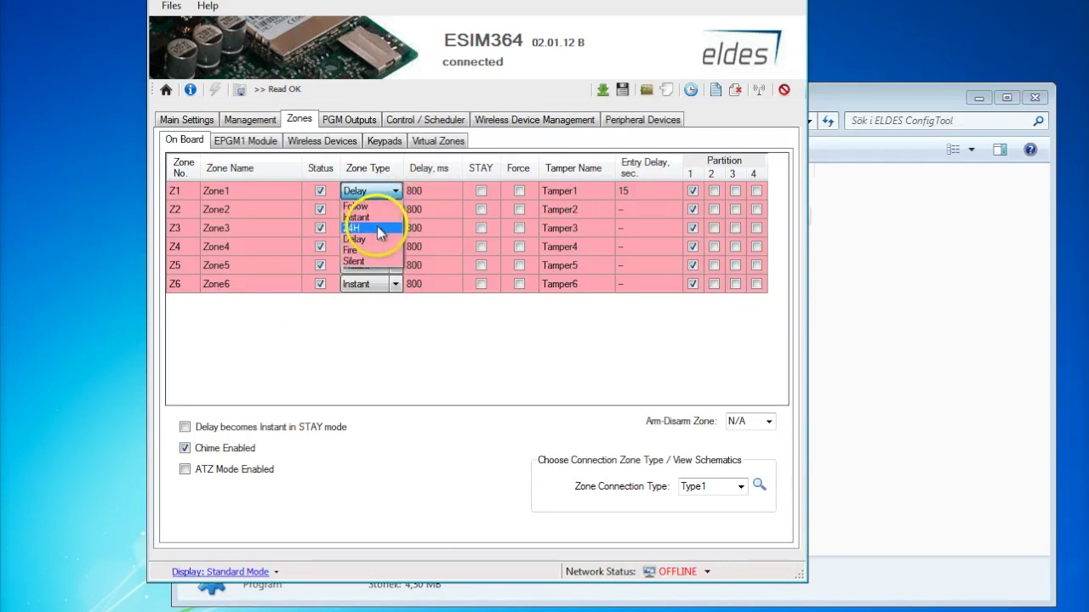
{"action": "left_click", "coordinate": [377, 227]}
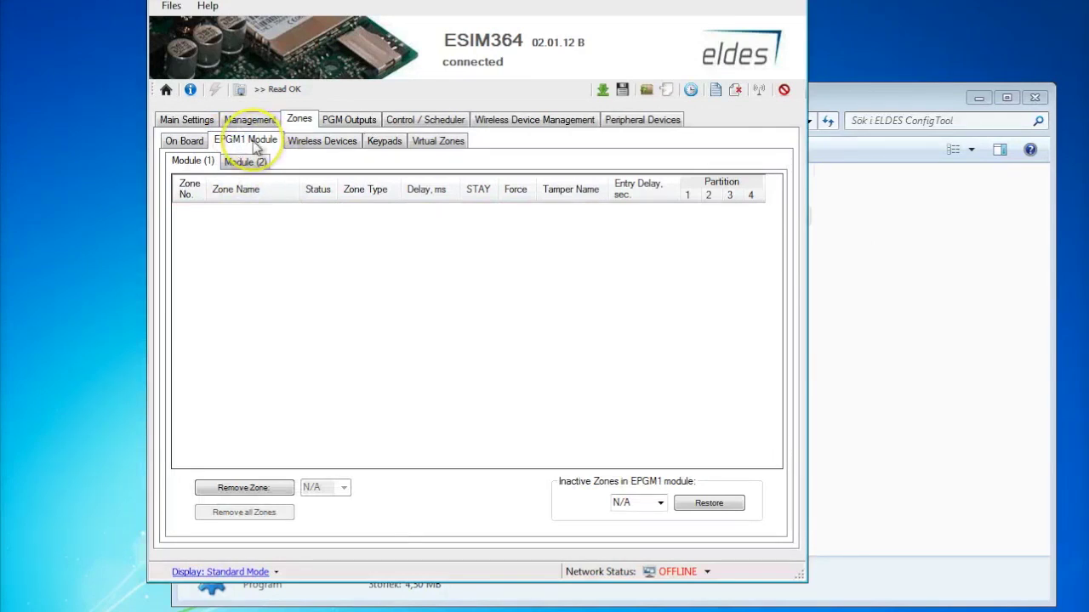
{"action": "left_click", "coordinate": [315, 142]}
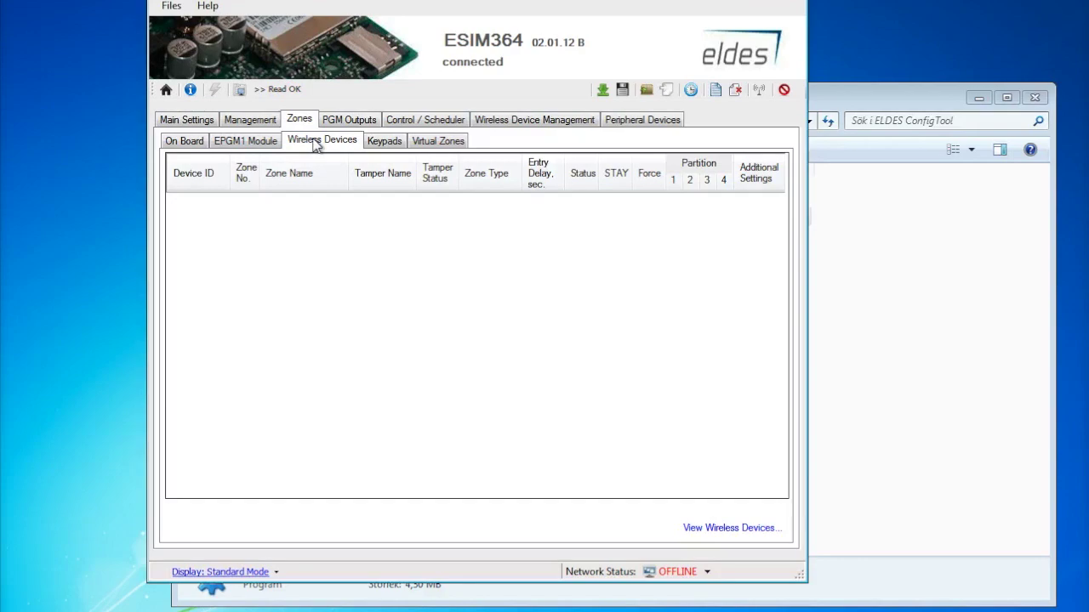
{"action": "left_click", "coordinate": [378, 142]}
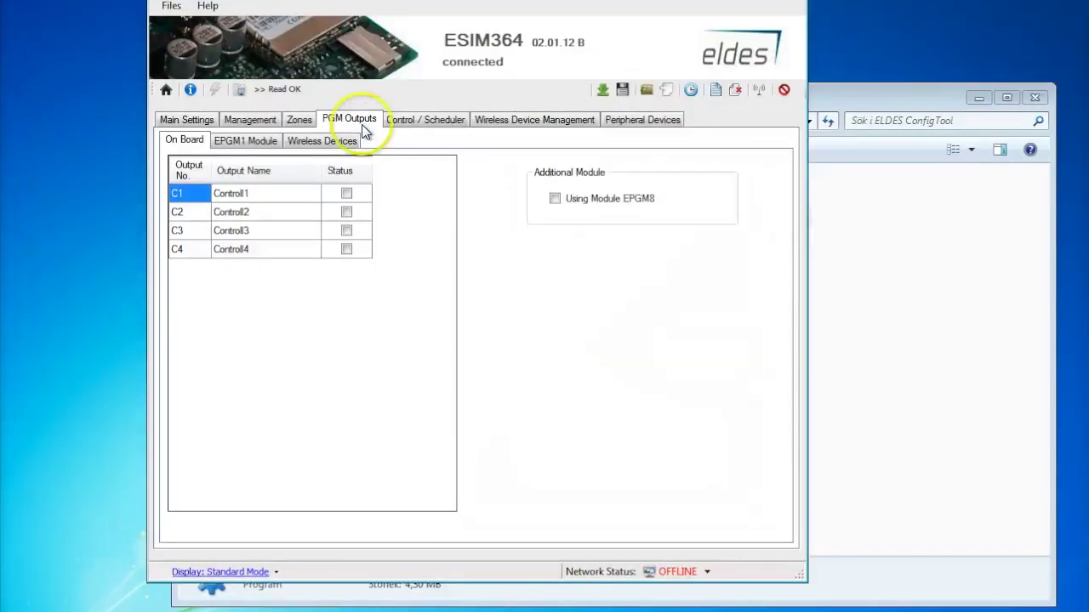
- Rename on-board output C1 from Controll1 to Varme
{"action": "left_click", "coordinate": [285, 201]}
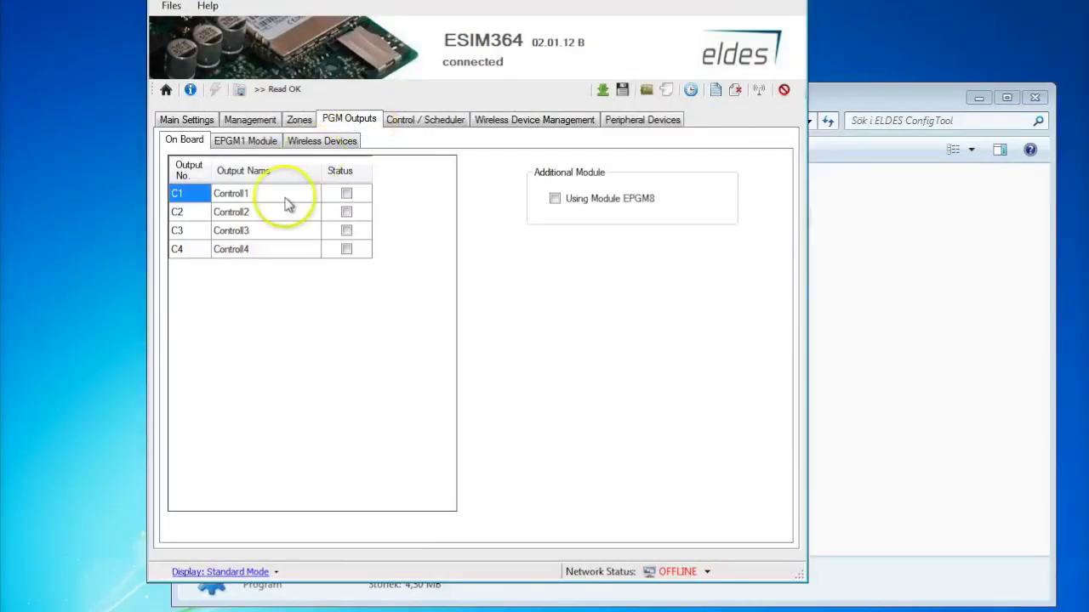
{"action": "left_click", "coordinate": [236, 195]}
{"action": "left_click", "coordinate": [226, 197]}
{"action": "left_click", "coordinate": [228, 194]}
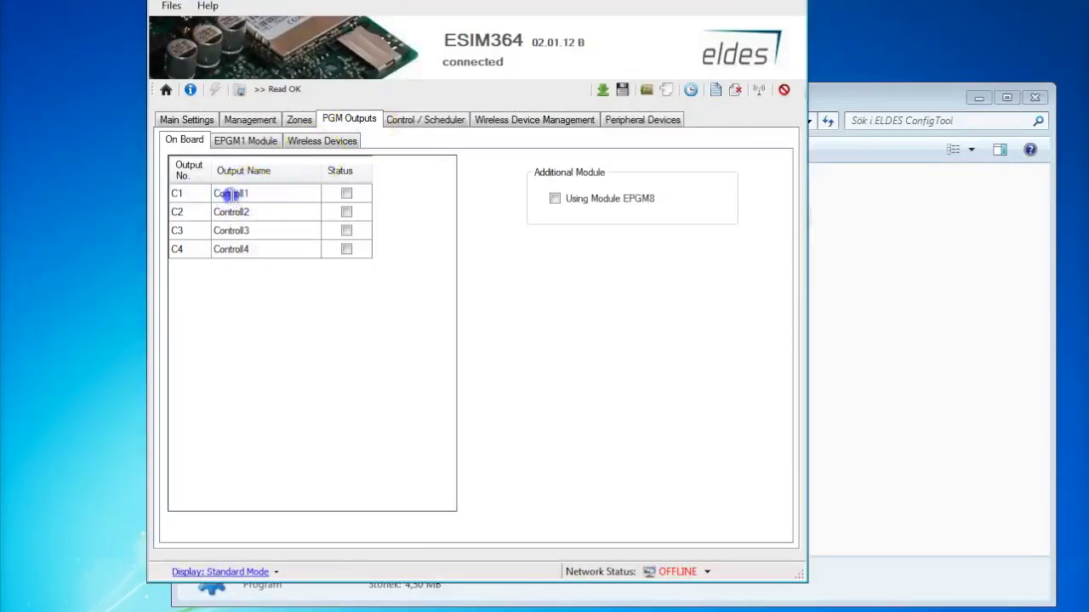
{"action": "left_click", "coordinate": [230, 194]}
{"action": "left_click", "coordinate": [228, 194]}
{"action": "double_click", "coordinate": [228, 194]}
{"action": "key", "text": "BackSpace"}
{"action": "type", "text": "Varme"}
- Begin editing output C2's name, review EPGM1 and wireless outputs, and open Control / Scheduler
{"action": "left_click", "coordinate": [234, 213]}
{"action": "left_click", "coordinate": [233, 213]}
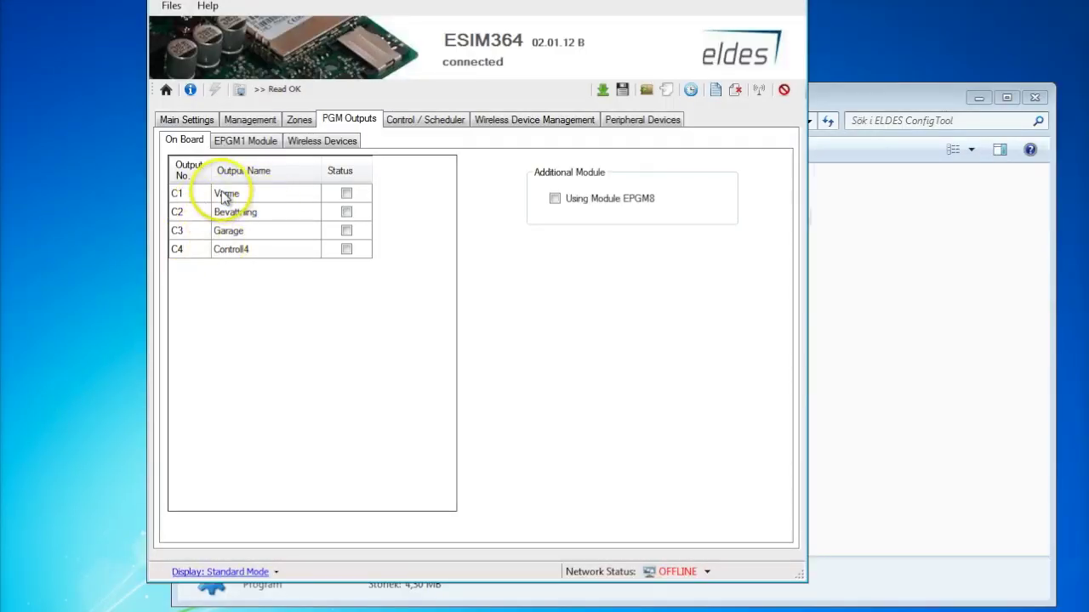
{"action": "left_click", "coordinate": [240, 146]}
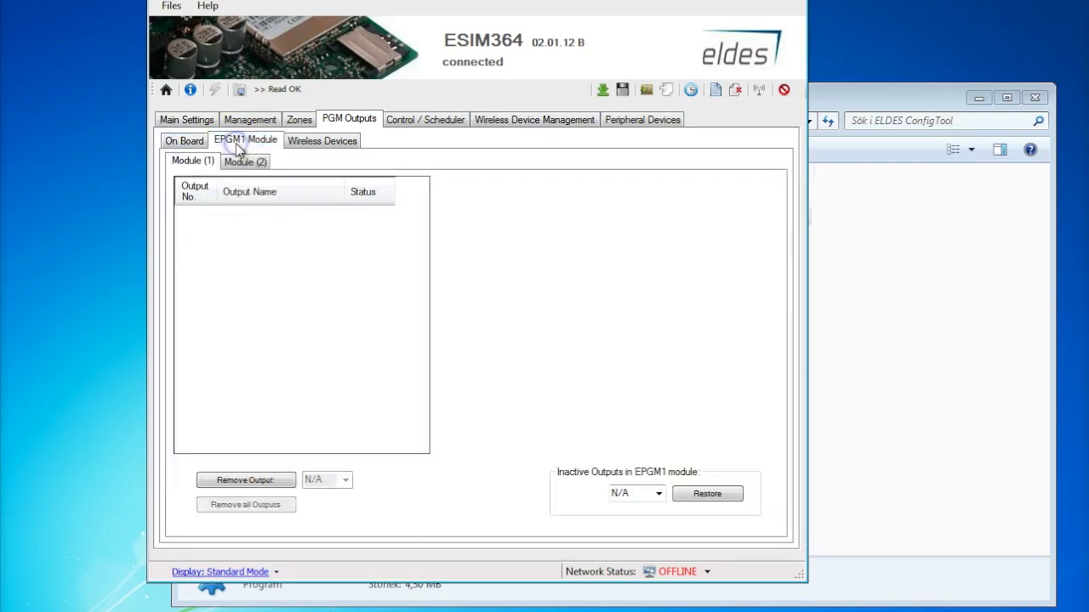
{"action": "left_click", "coordinate": [301, 151]}
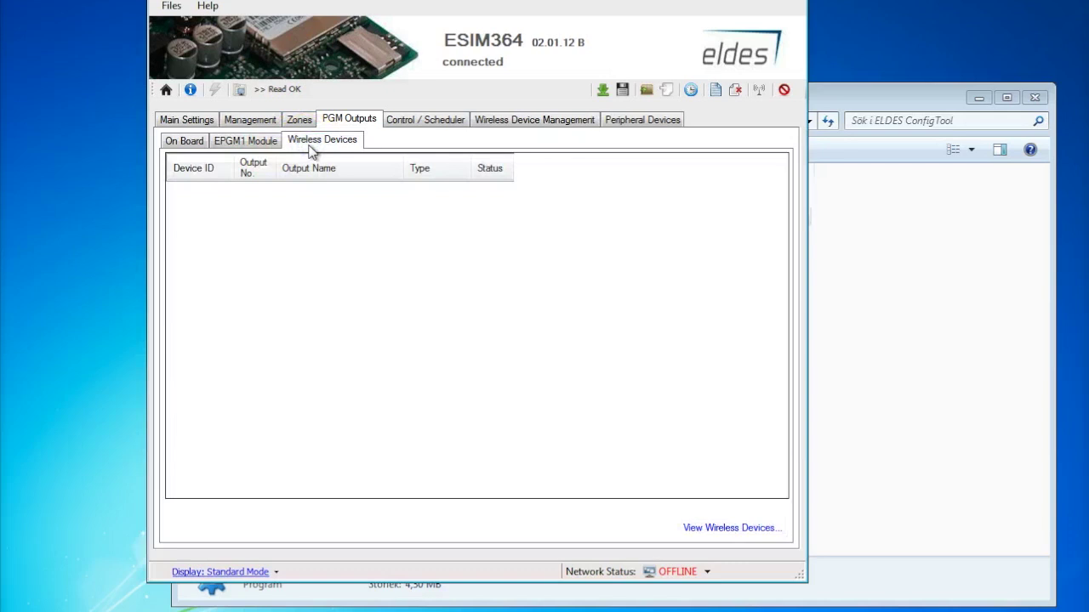
{"action": "left_click", "coordinate": [414, 124]}
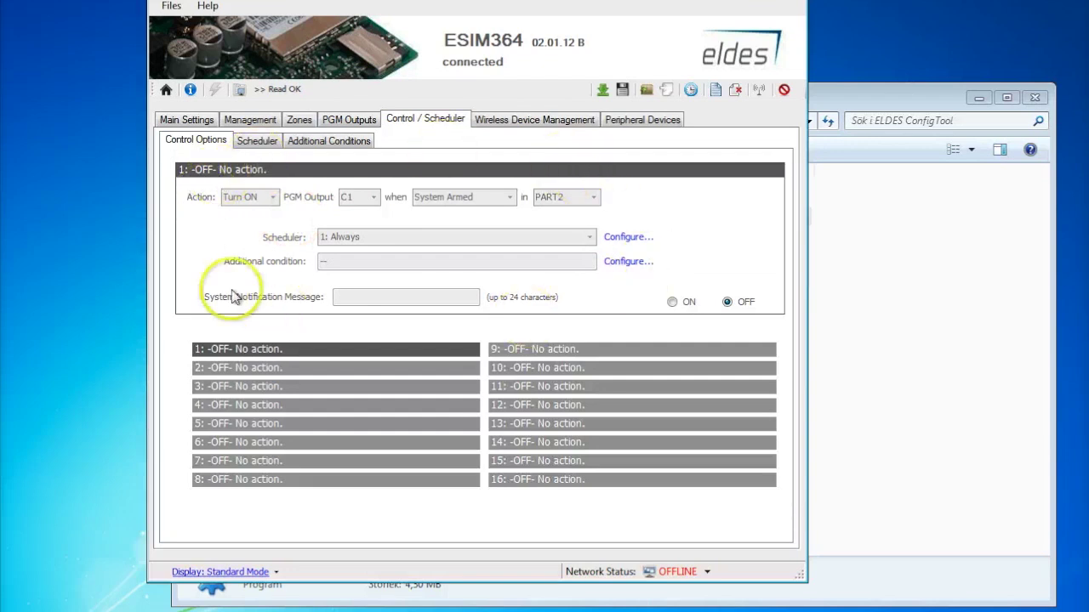
- Switch rule 1 on to Turn ON output C1 when Scheduler Starts, and open its scheduler settings
{"action": "left_click", "coordinate": [266, 349]}
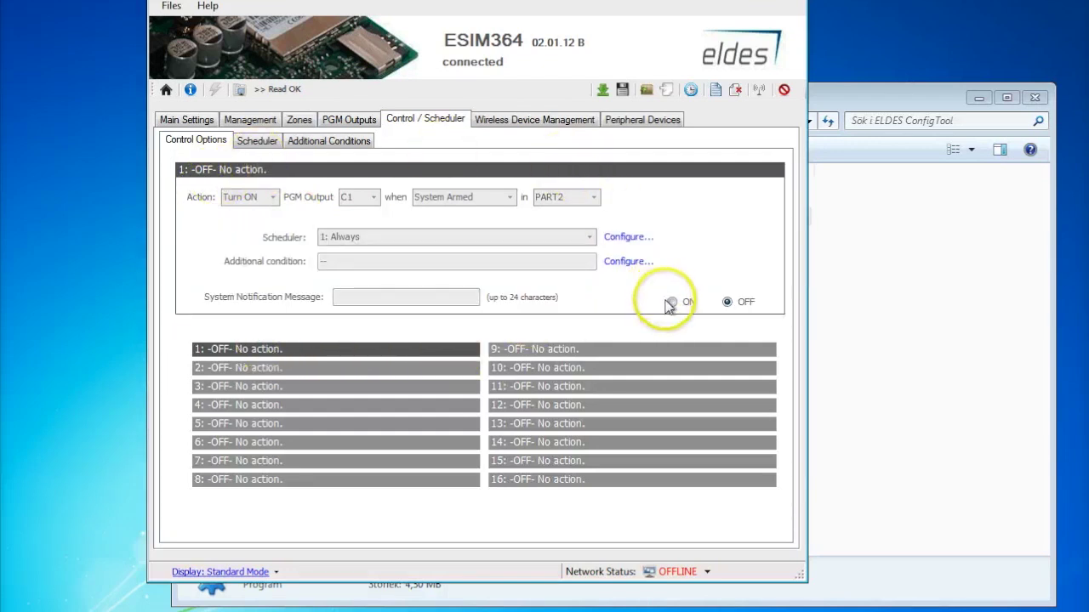
{"action": "left_click", "coordinate": [672, 302]}
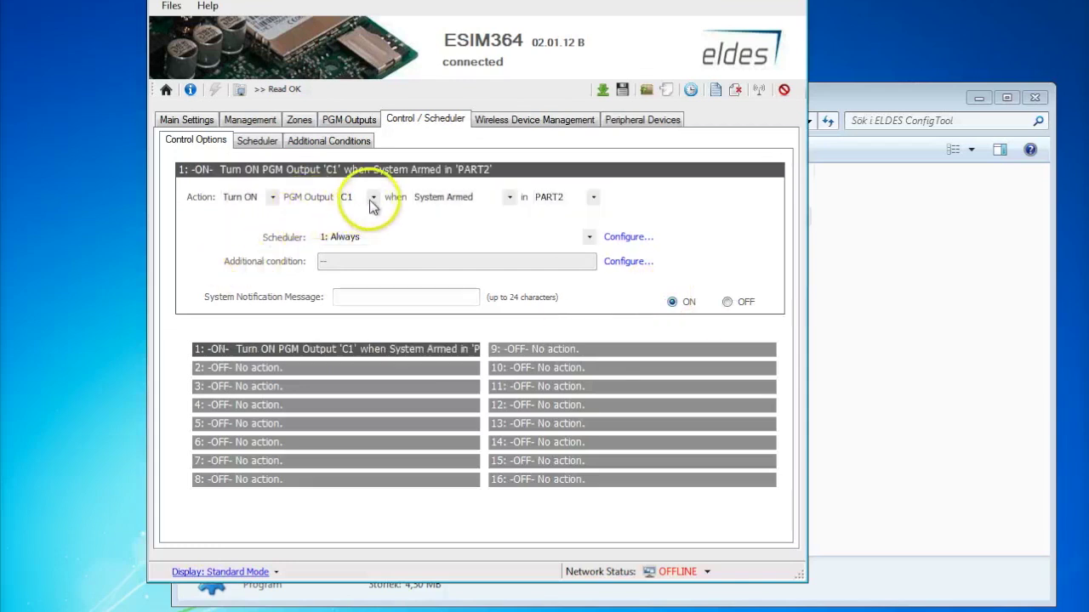
{"action": "left_click", "coordinate": [272, 200]}
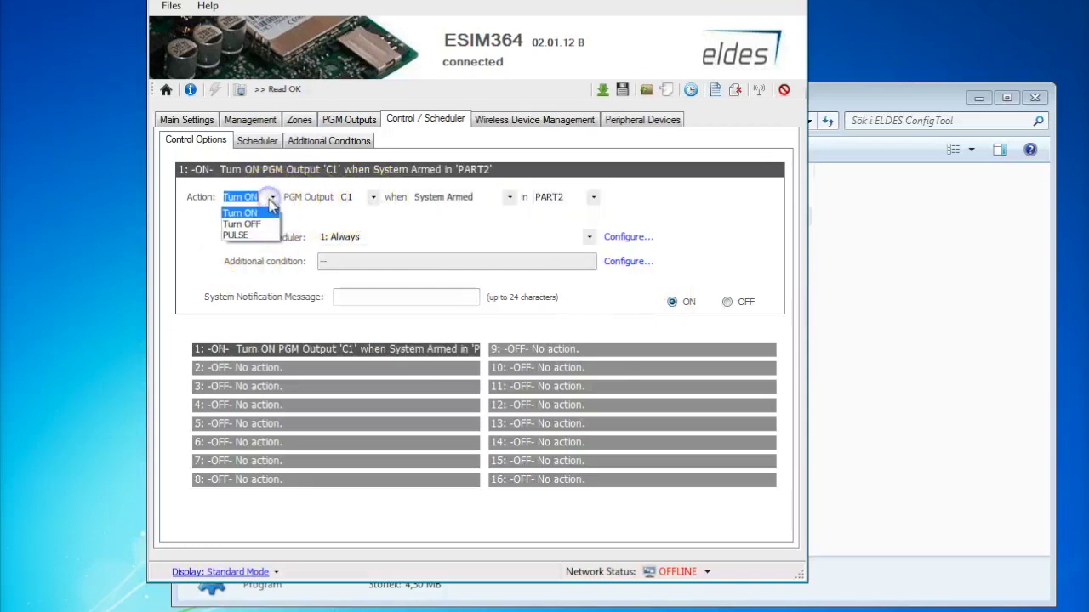
{"action": "left_click", "coordinate": [270, 201]}
{"action": "left_click", "coordinate": [371, 199]}
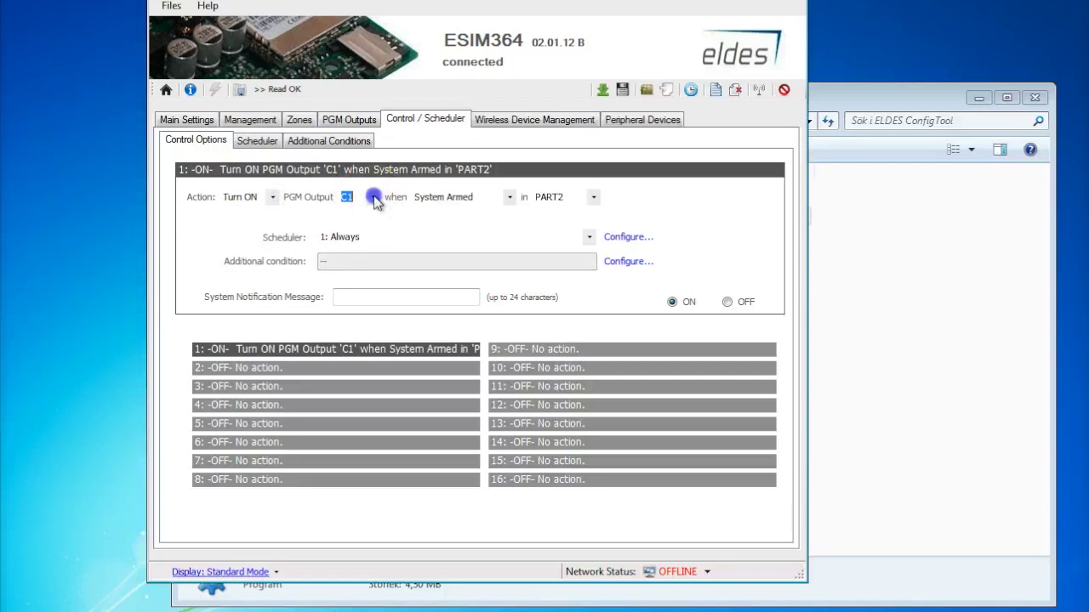
{"action": "left_click", "coordinate": [508, 198]}
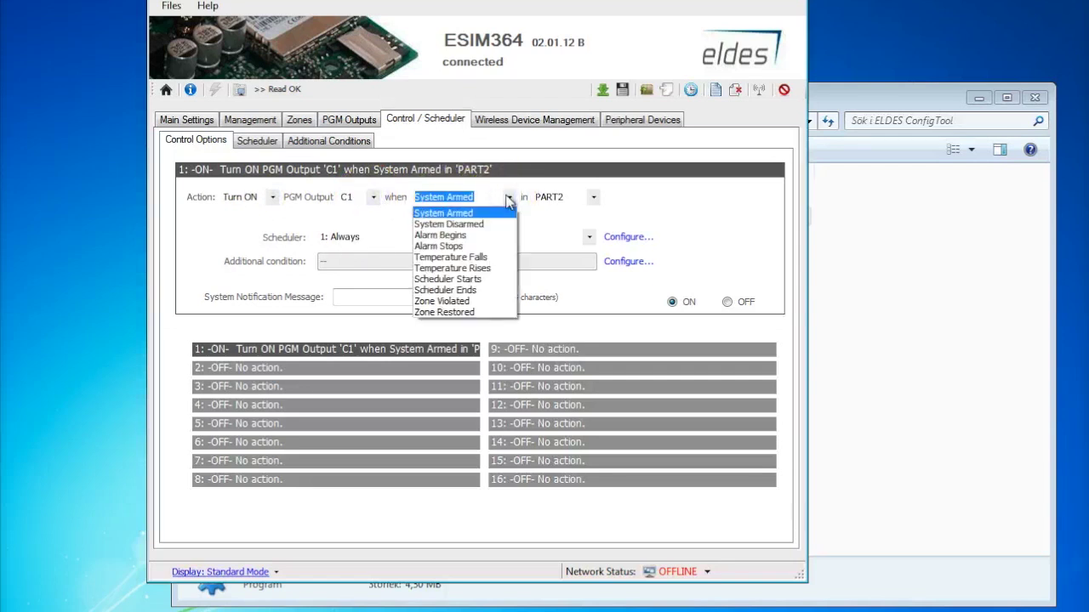
{"action": "left_click", "coordinate": [486, 279]}
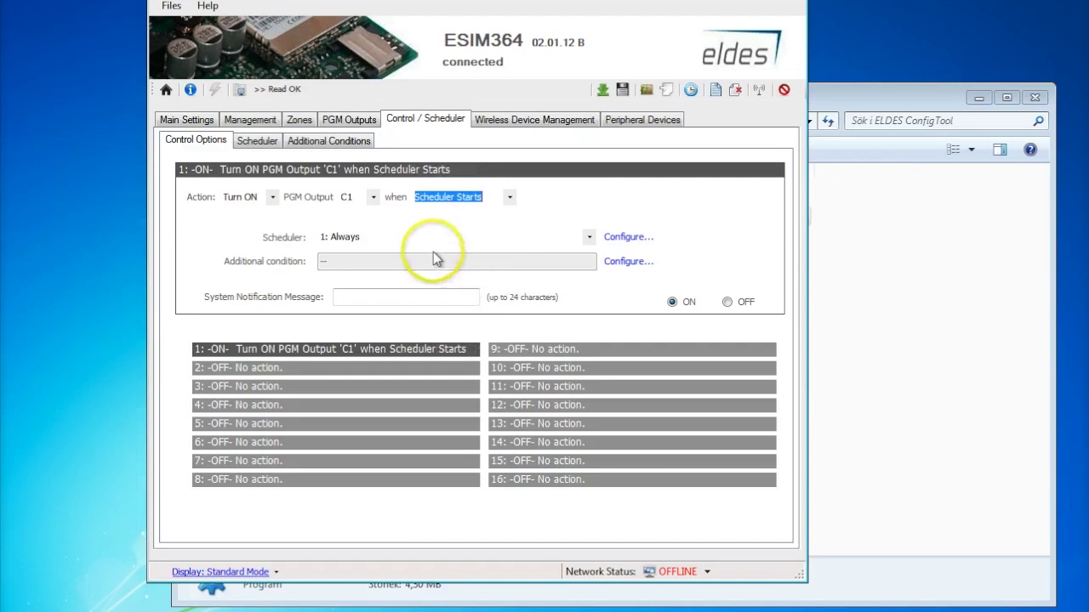
{"action": "left_click", "coordinate": [629, 238]}
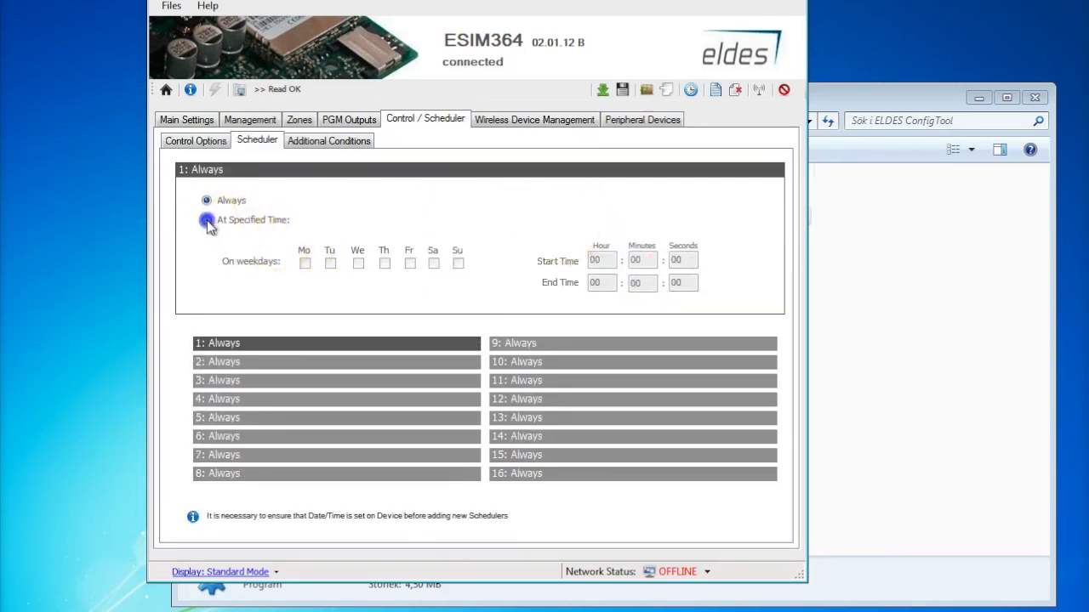
- Set schedule 1 to At Specified Time, Monday to Friday, 08 to 12, and return to Control Options
{"action": "left_click", "coordinate": [206, 222]}
{"action": "left_click", "coordinate": [304, 263]}
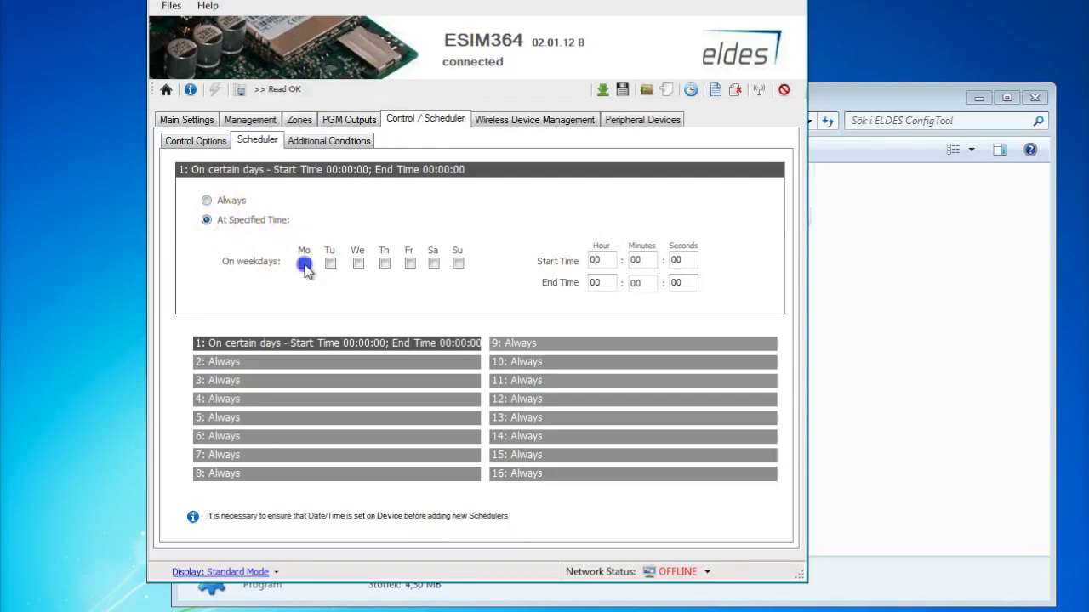
{"action": "left_click", "coordinate": [330, 264]}
{"action": "left_click", "coordinate": [358, 264]}
{"action": "left_click", "coordinate": [385, 264]}
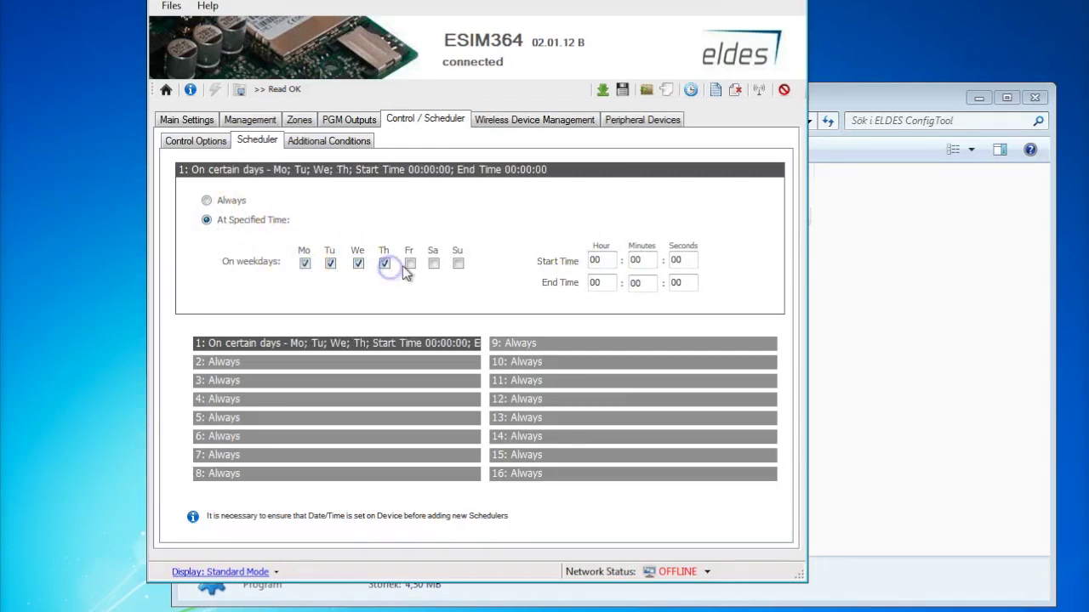
{"action": "left_click", "coordinate": [409, 264]}
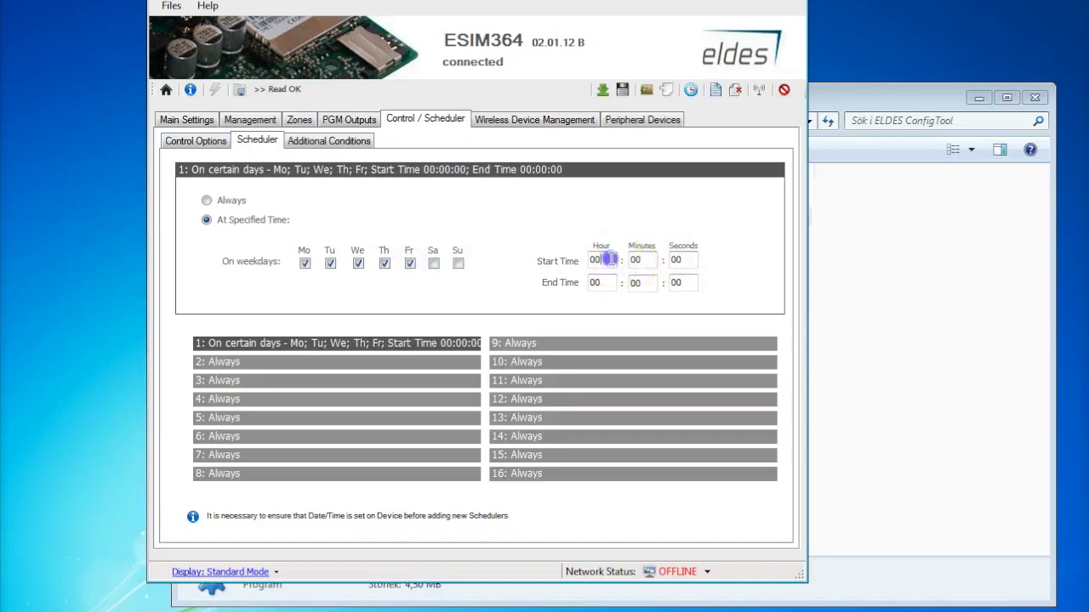
{"action": "mouse_move", "coordinate": [593, 264]}
{"action": "left_mouse_down"}
{"action": "mouse_move", "coordinate": [609, 262]}
{"action": "mouse_move", "coordinate": [613, 280]}
{"action": "mouse_move", "coordinate": [587, 283]}
{"action": "left_mouse_up"}
{"action": "type", "text": "08"}
{"action": "type", "text": "12"}
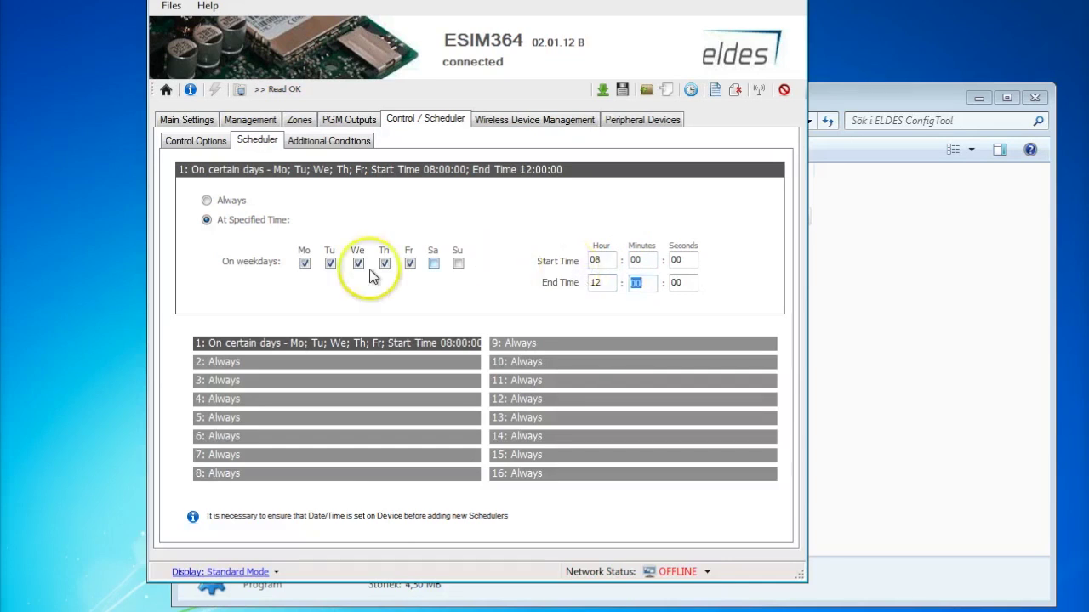
{"action": "left_click", "coordinate": [189, 141]}
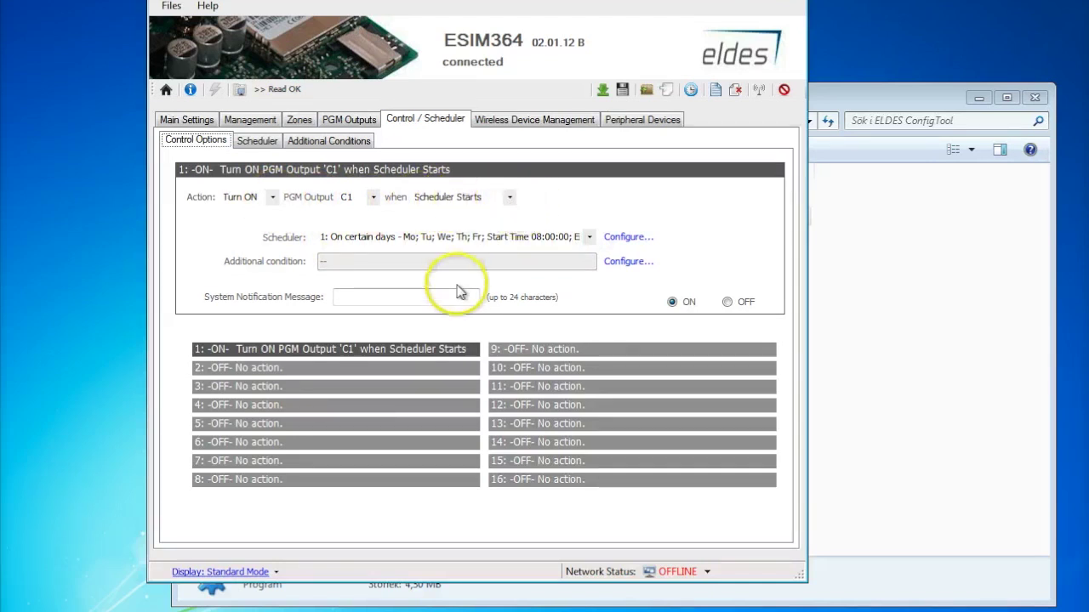
- Switch rule 2 on with action Turn OFF, triggered when Scheduler 1 ends
{"action": "left_click", "coordinate": [304, 369]}
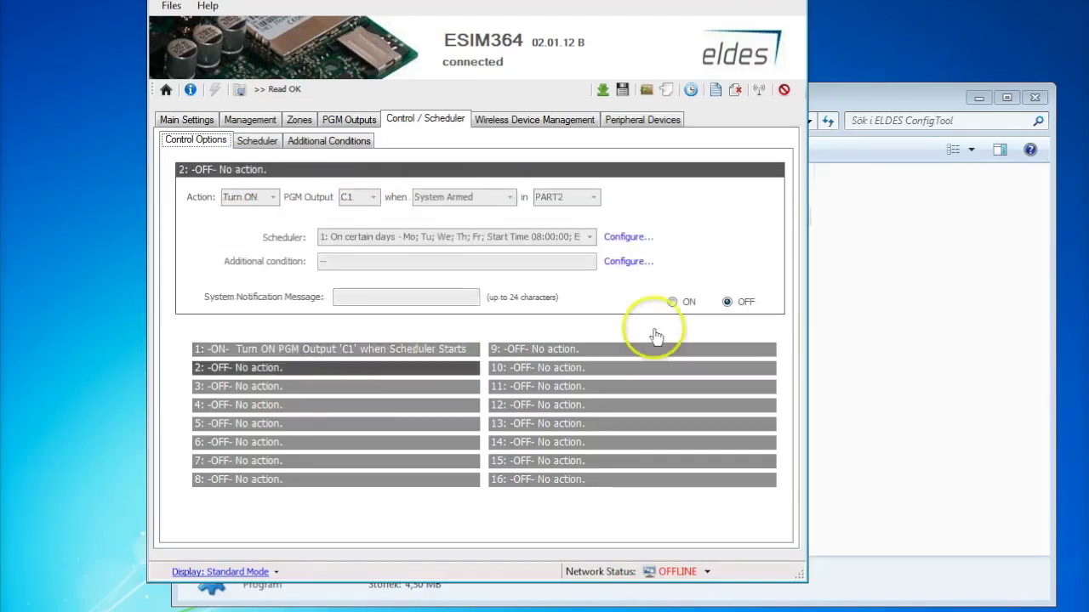
{"action": "left_click", "coordinate": [670, 302]}
{"action": "left_click", "coordinate": [670, 302]}
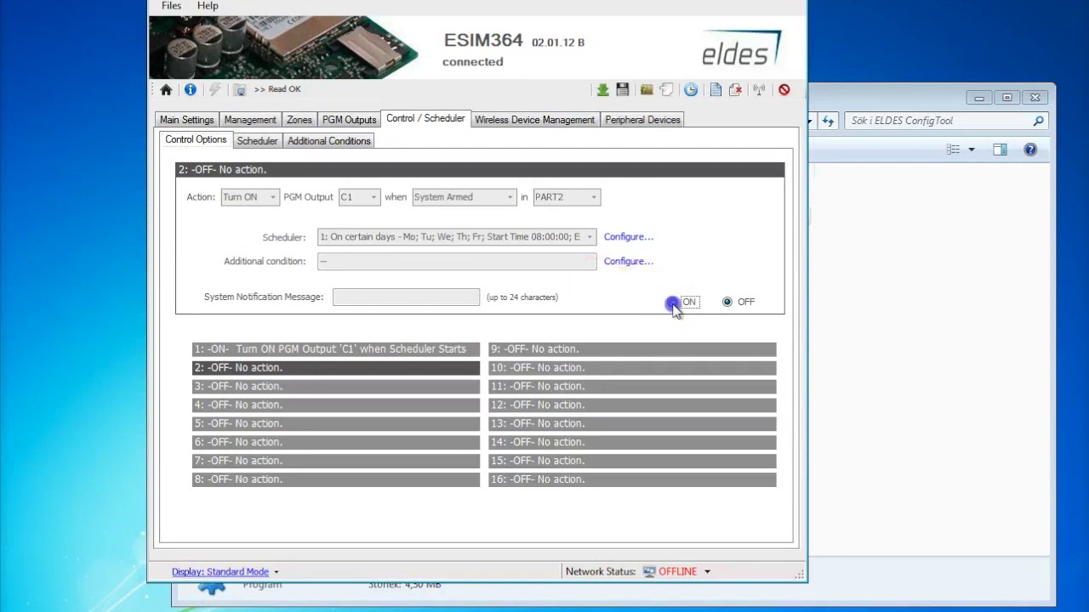
{"action": "left_click", "coordinate": [274, 198]}
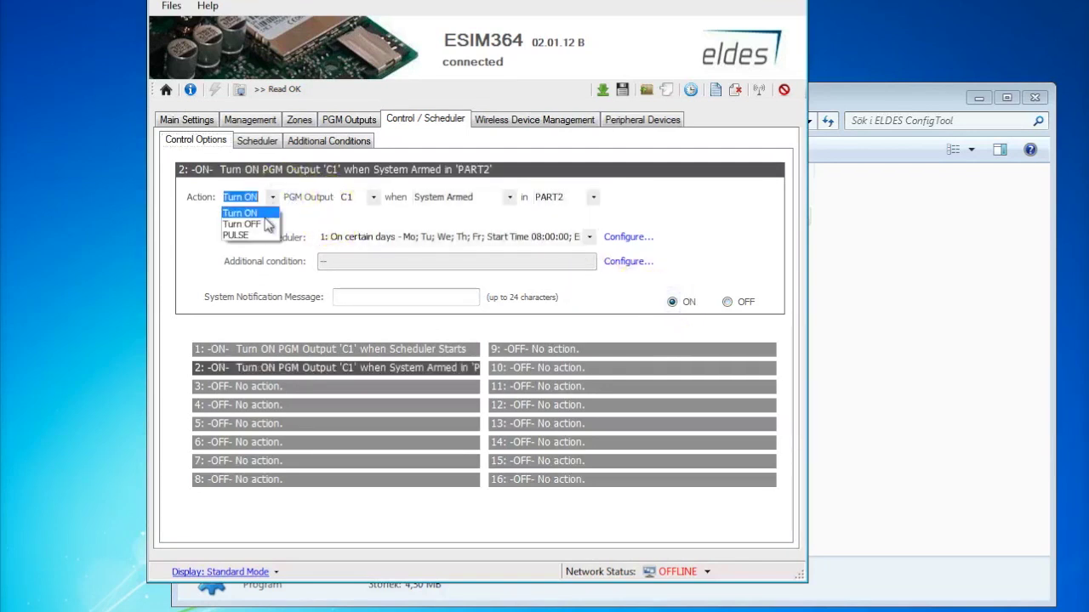
{"action": "left_click", "coordinate": [255, 223]}
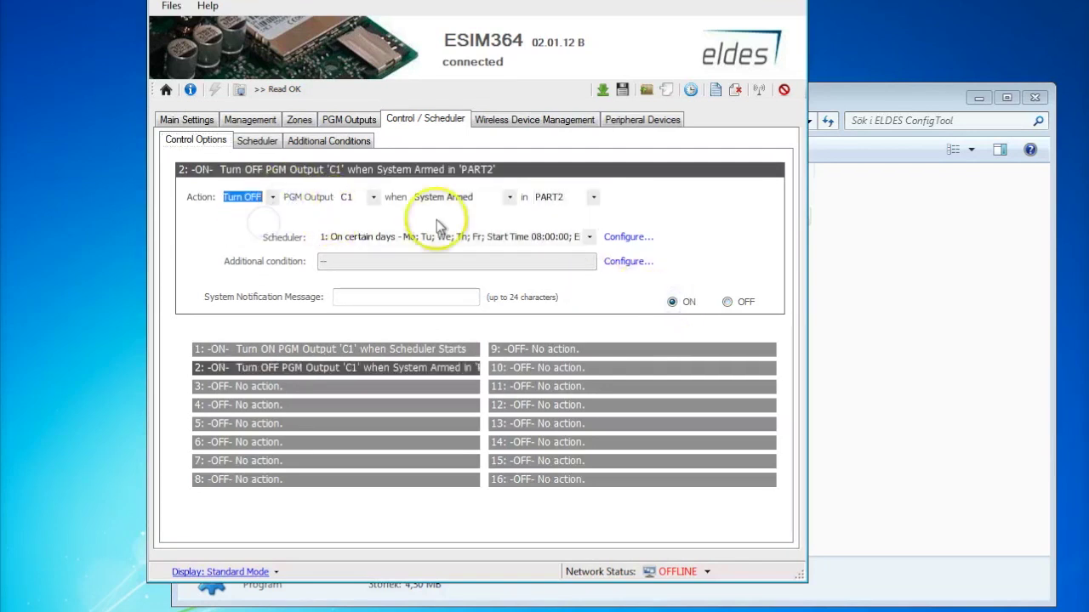
{"action": "left_click", "coordinate": [508, 196]}
{"action": "left_click", "coordinate": [476, 290]}
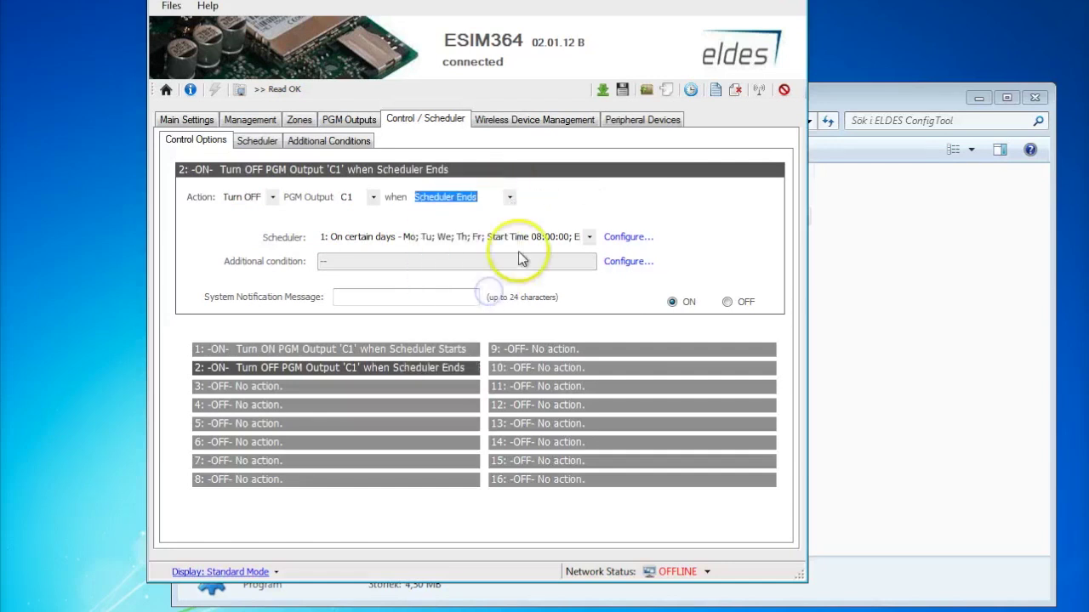
{"action": "left_click", "coordinate": [590, 238]}
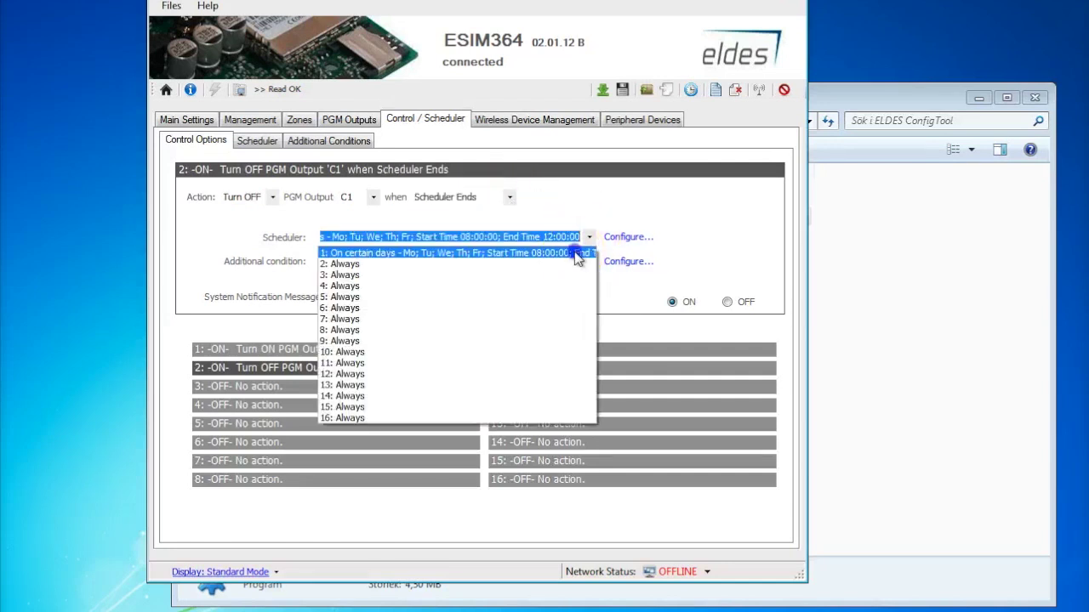
{"action": "left_click", "coordinate": [578, 253]}
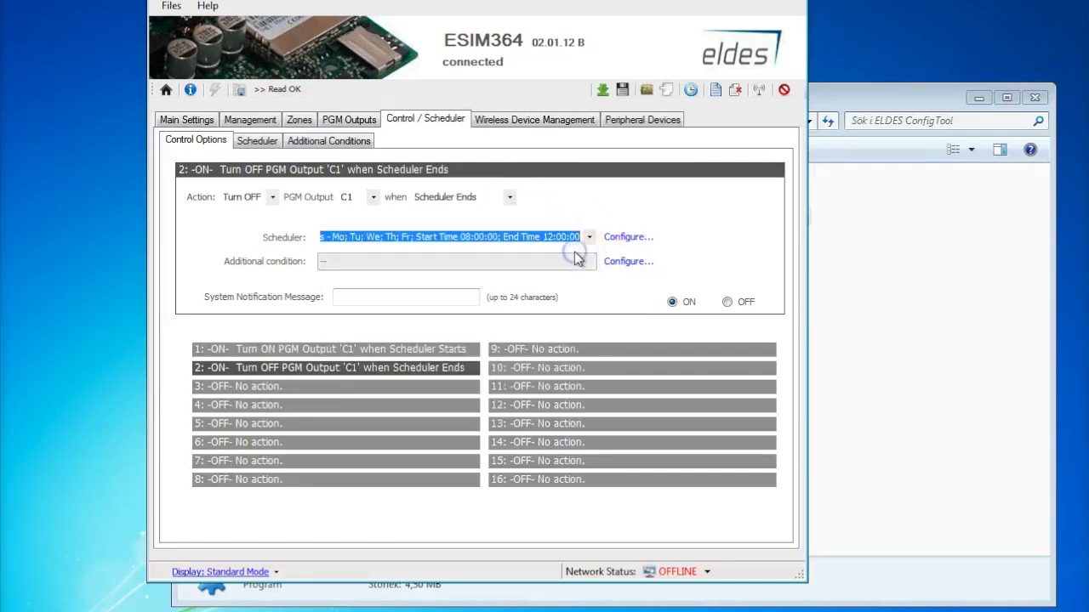
- Change rule 2's trigger to Temperature Falls on sensor No.1 at 0 oC, and view the temperature sensors
{"action": "left_click", "coordinate": [353, 350]}
{"action": "left_click", "coordinate": [347, 374]}
{"action": "left_click", "coordinate": [510, 197]}
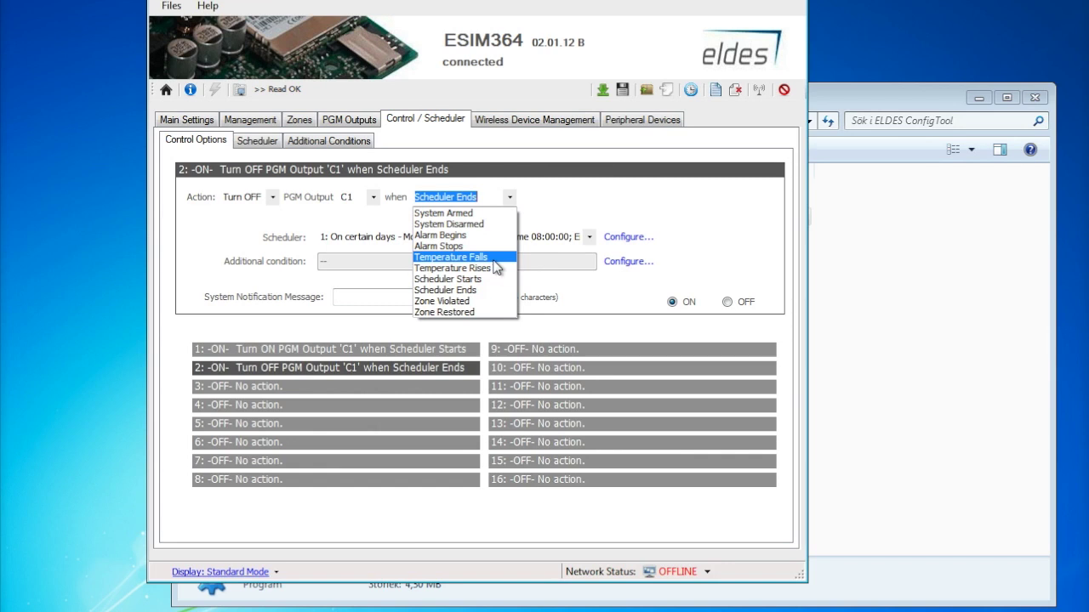
{"action": "left_click", "coordinate": [494, 260]}
{"action": "left_click", "coordinate": [585, 199]}
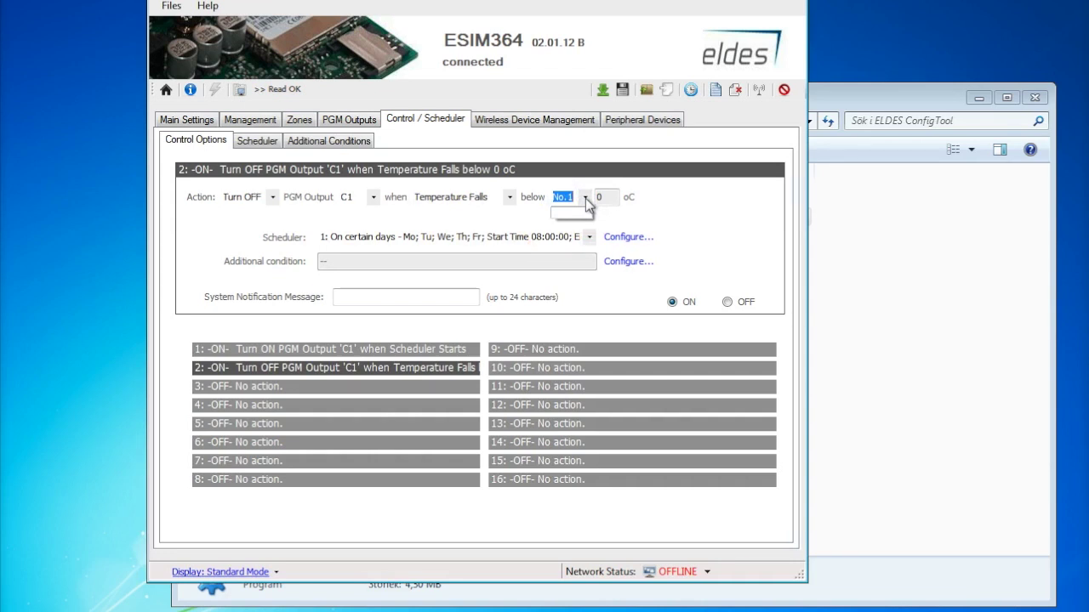
{"action": "left_click", "coordinate": [618, 198]}
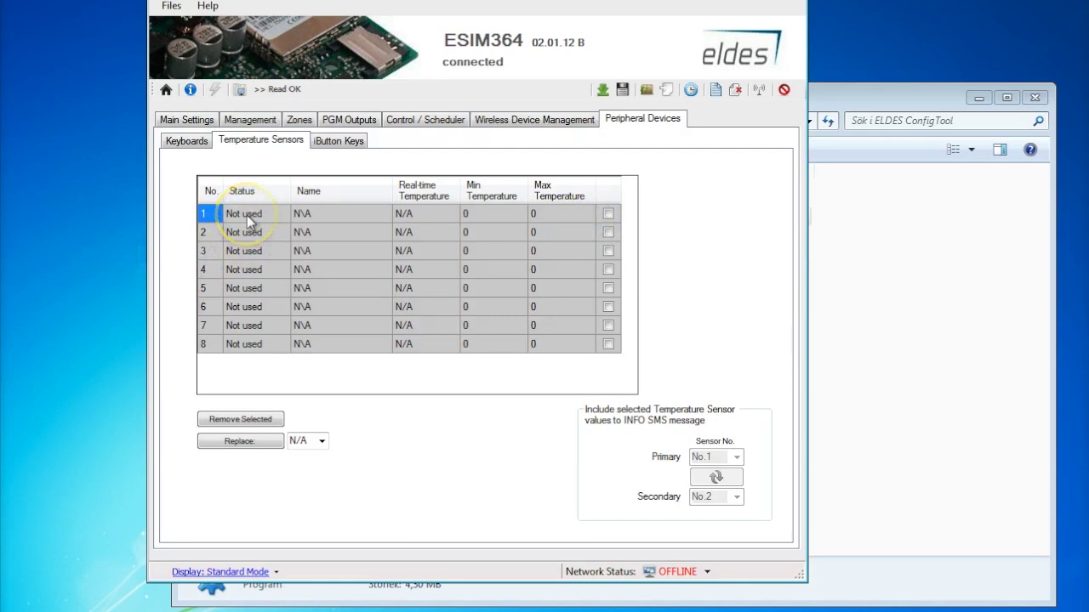
- Inspect sensor 1's name, real-time, minimum and maximum temperature cells, then go back to Control Options
{"action": "left_click", "coordinate": [309, 214]}
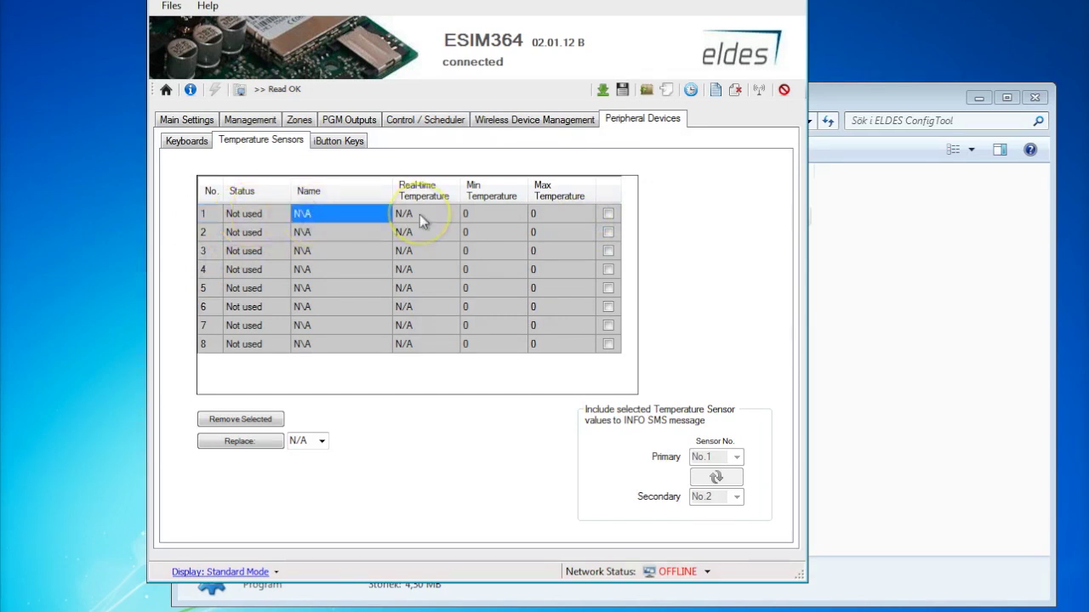
{"action": "left_click", "coordinate": [419, 214]}
{"action": "left_click", "coordinate": [470, 214]}
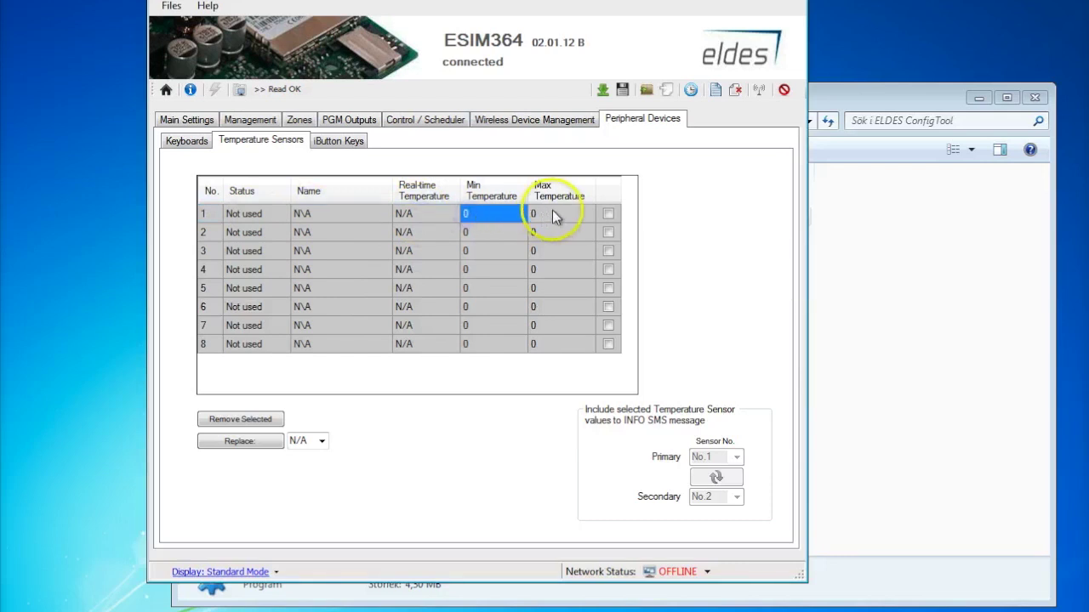
{"action": "left_click", "coordinate": [552, 213]}
{"action": "left_click", "coordinate": [506, 214]}
{"action": "left_click", "coordinate": [551, 213]}
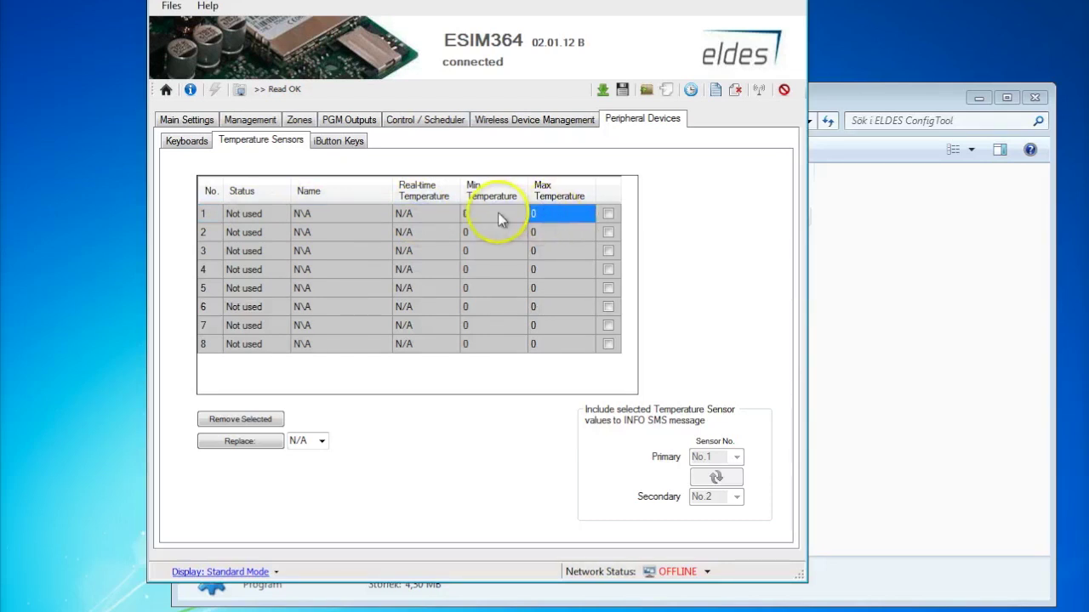
{"action": "left_click", "coordinate": [500, 218]}
{"action": "left_click", "coordinate": [428, 123]}
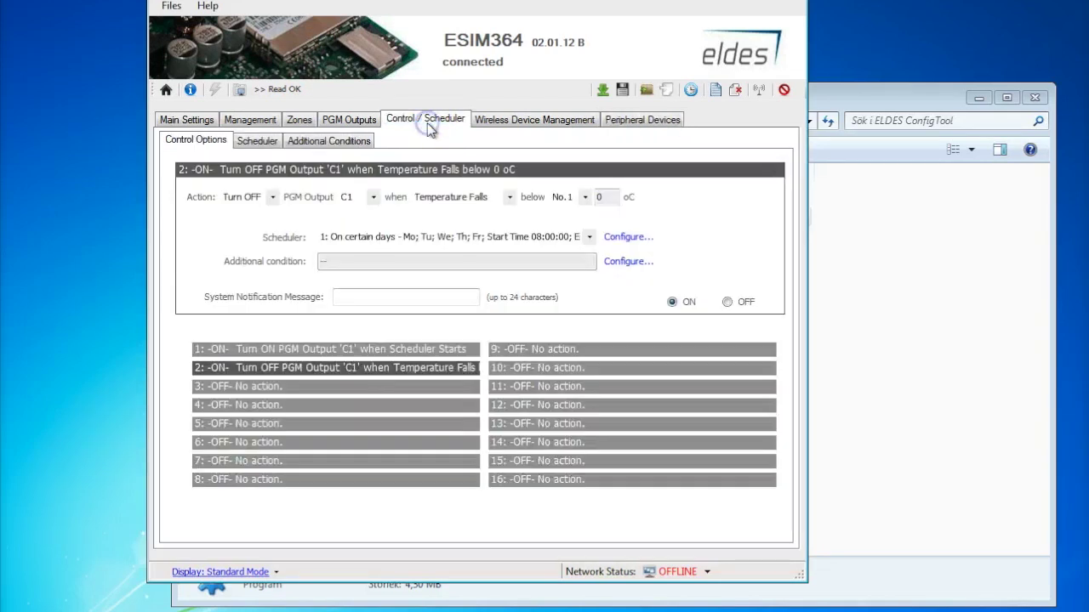
- Switch rule 2's scheduler from the weekday schedule to 2: Always
{"action": "left_click", "coordinate": [589, 237]}
{"action": "left_click", "coordinate": [504, 264]}
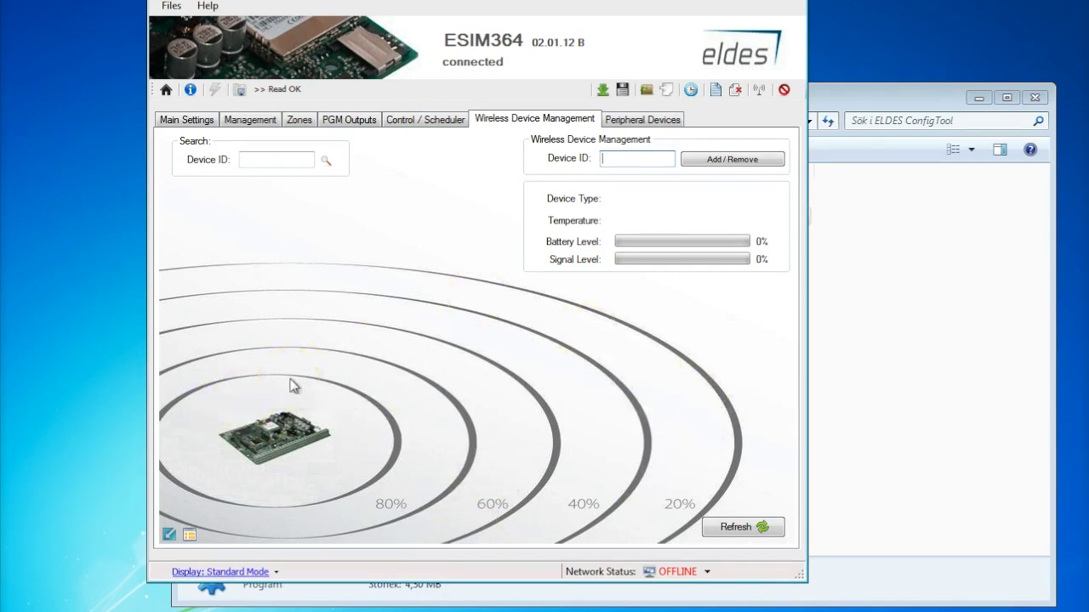
- Review the Keyboards and iButton Keys peripheral pages, then write all settings to the ESIM364
{"action": "left_click", "coordinate": [654, 122]}
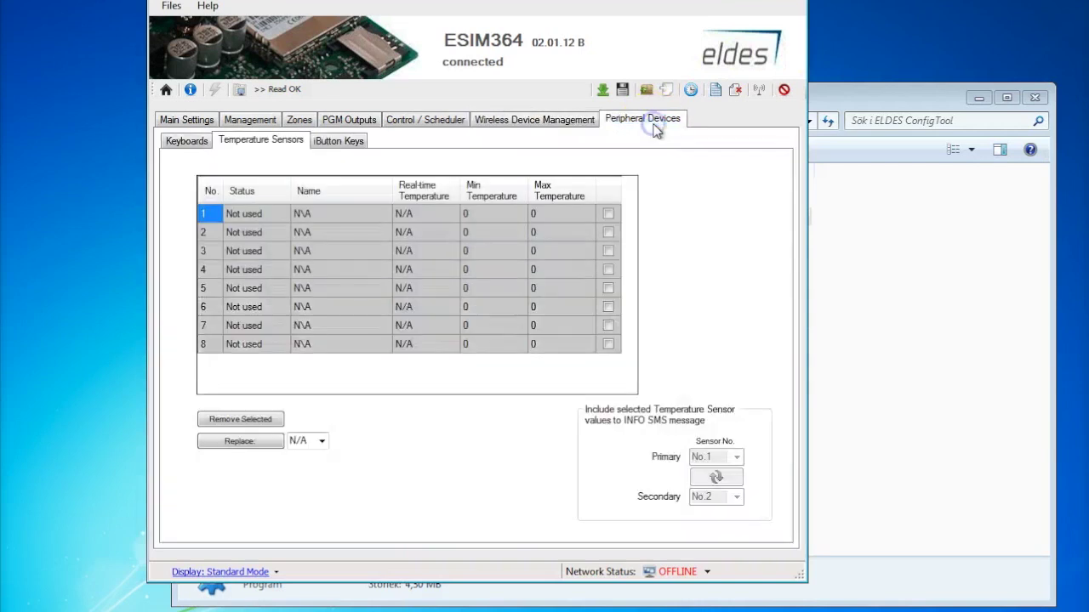
{"action": "left_click", "coordinate": [188, 141]}
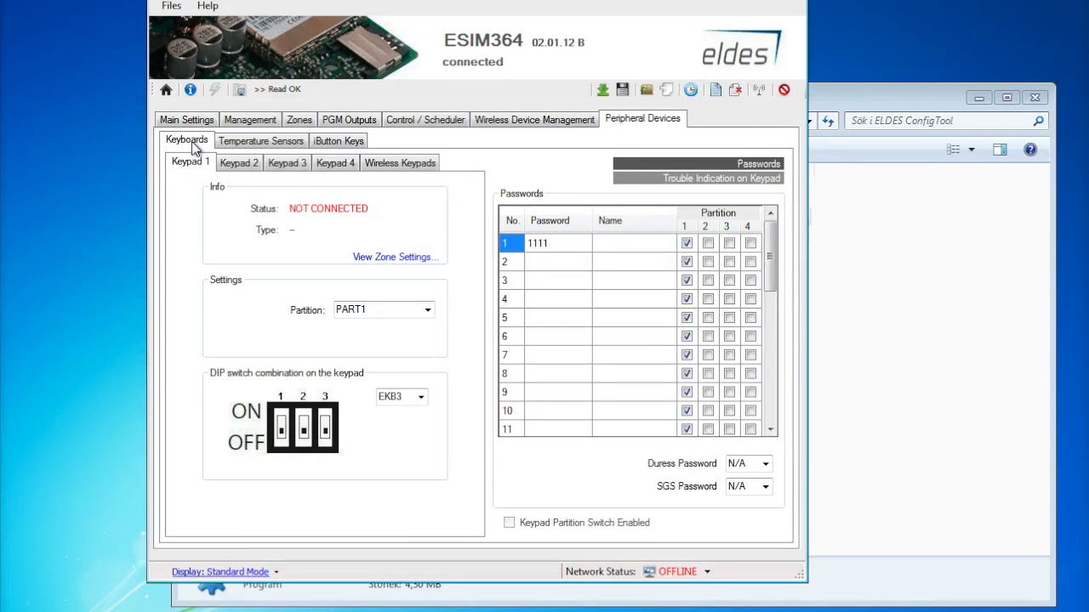
{"action": "left_click", "coordinate": [341, 144]}
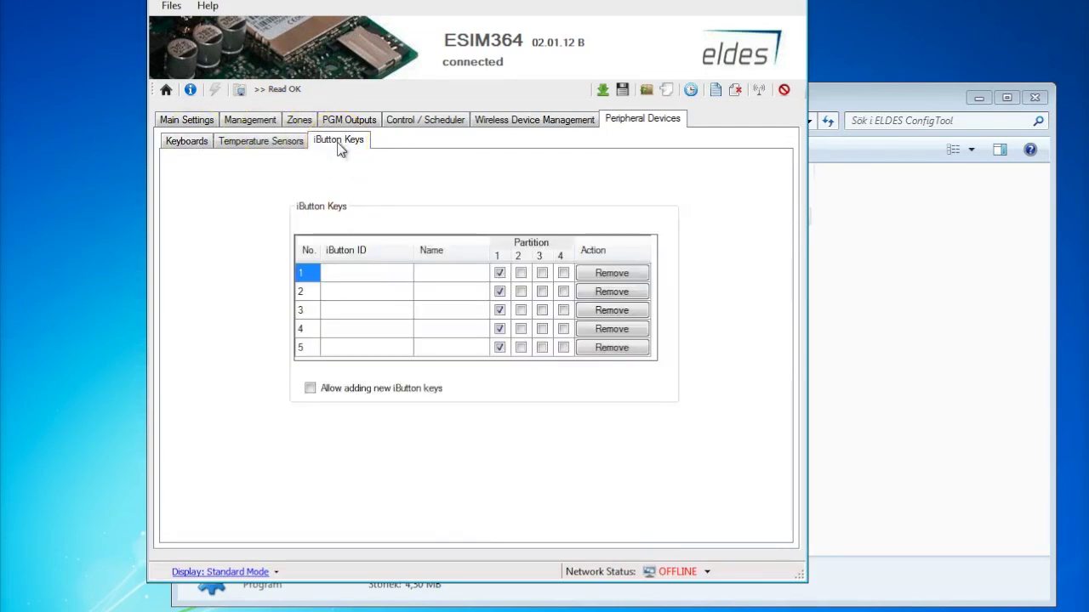
{"action": "left_click", "coordinate": [623, 90]}
{"action": "left_click", "coordinate": [623, 91]}
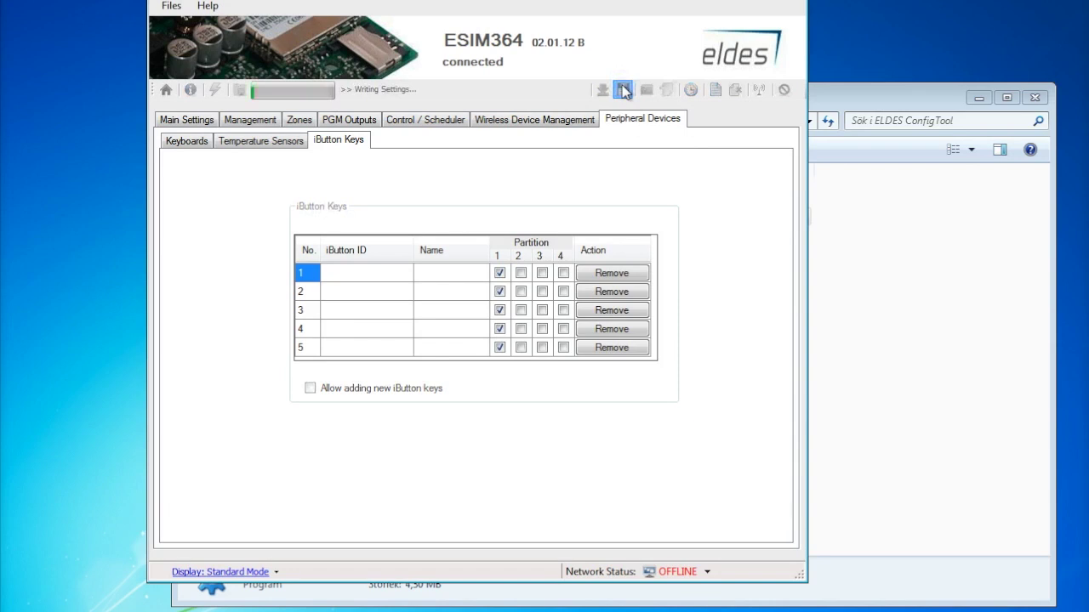